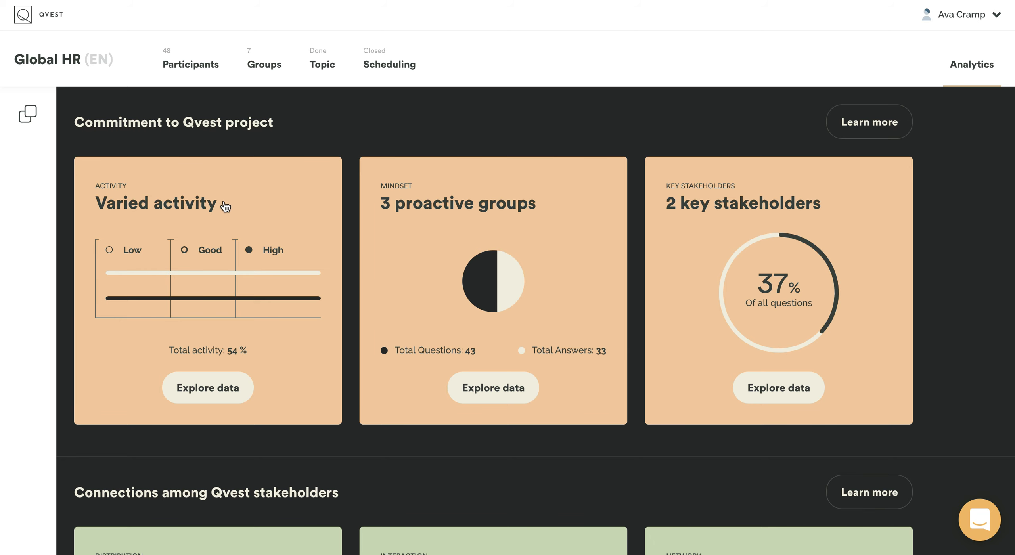
scroll(226, 164, down, 1)
scroll(226, 164, down, 1)
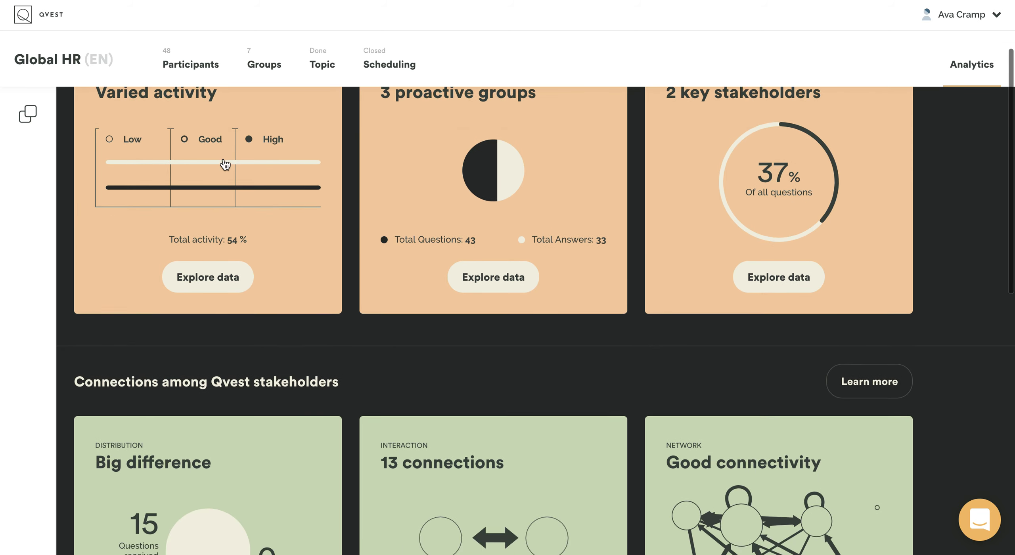
scroll(225, 165, down, 1)
scroll(225, 164, down, 1)
scroll(224, 165, down, 1)
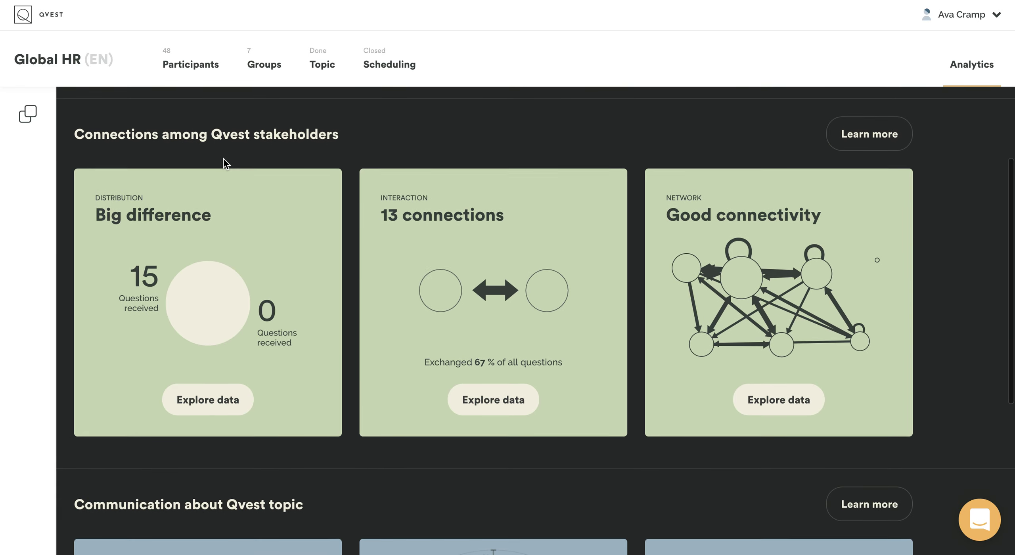
scroll(224, 165, down, 1)
scroll(225, 165, down, 3)
scroll(224, 165, down, 1)
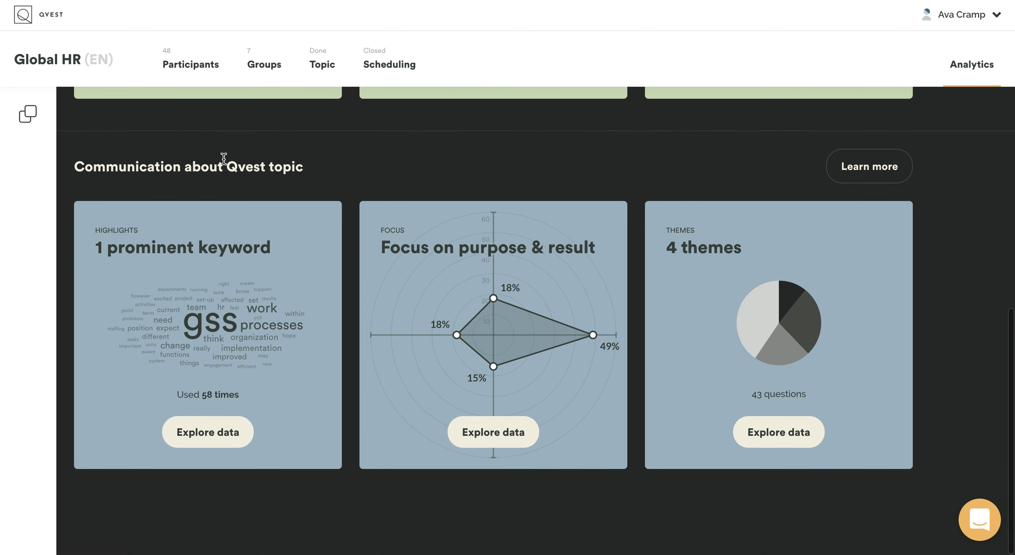
scroll(288, 193, up, 2)
scroll(288, 194, up, 5)
scroll(287, 194, up, 1)
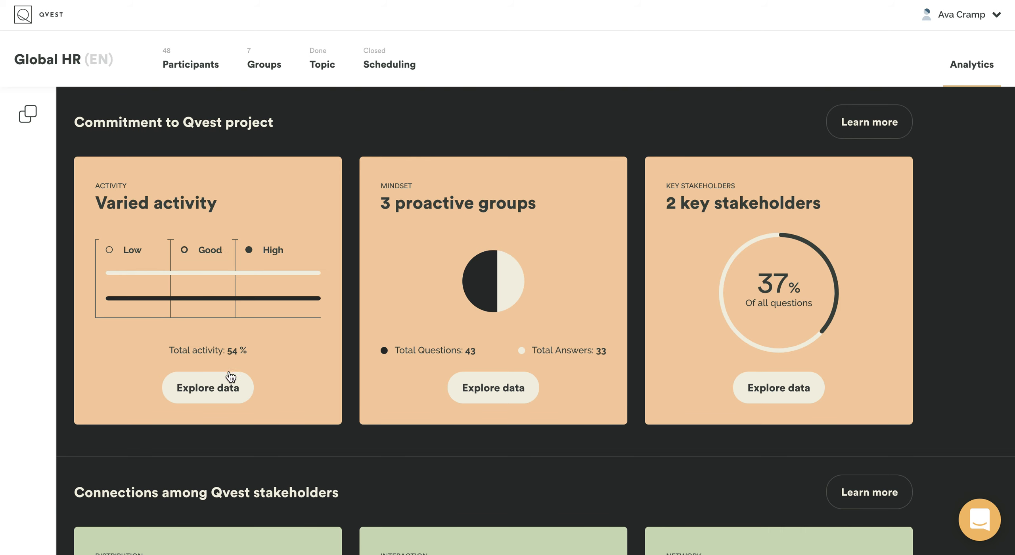
Open Explore data on the Varied activity card to see highest and lowest group activity
click(229, 388)
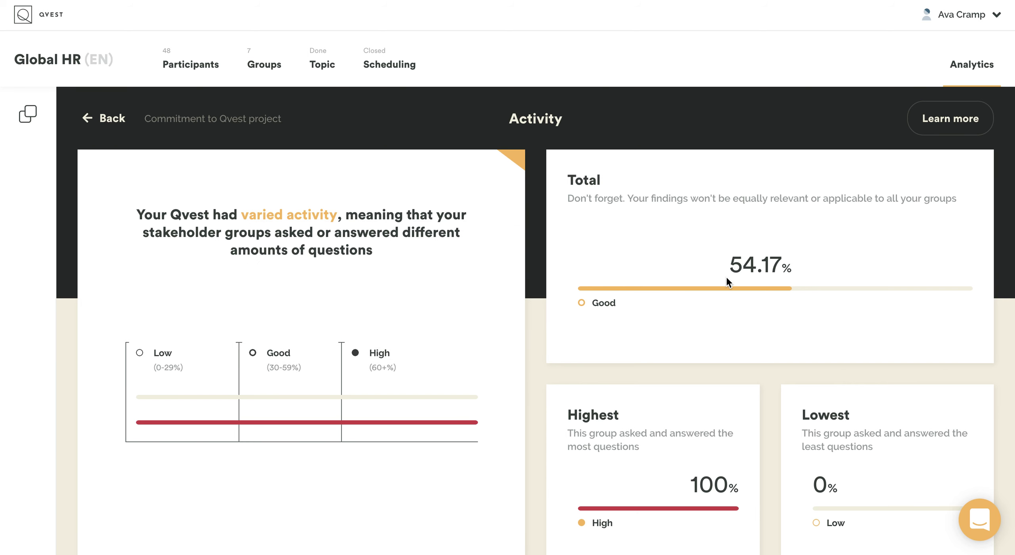
scroll(752, 280, down, 2)
scroll(752, 279, down, 1)
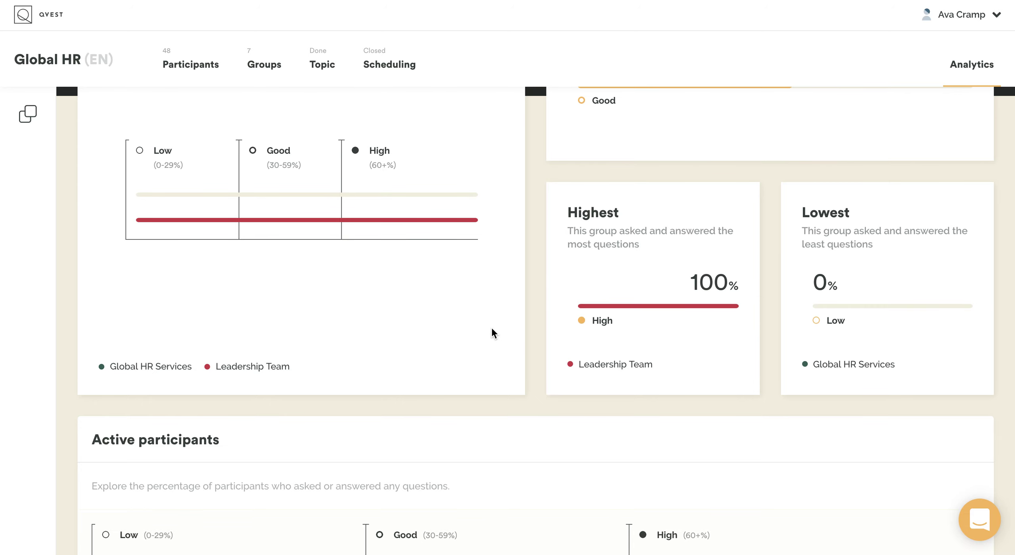
scroll(491, 334, down, 1)
scroll(491, 334, down, 1)
scroll(491, 333, down, 1)
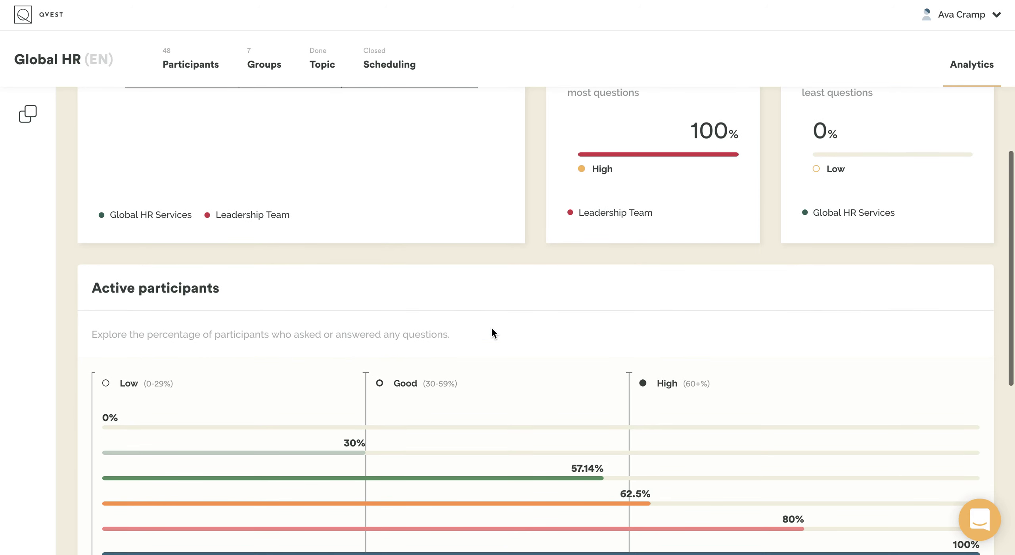
scroll(491, 333, down, 2)
scroll(492, 333, down, 2)
scroll(491, 334, down, 1)
scroll(490, 333, down, 1)
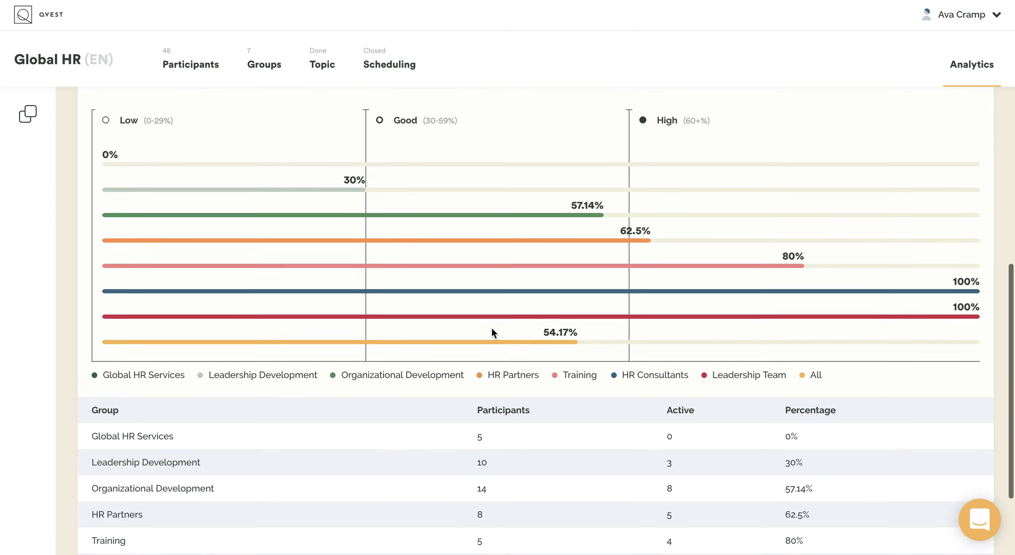
scroll(491, 333, down, 1)
scroll(492, 333, down, 2)
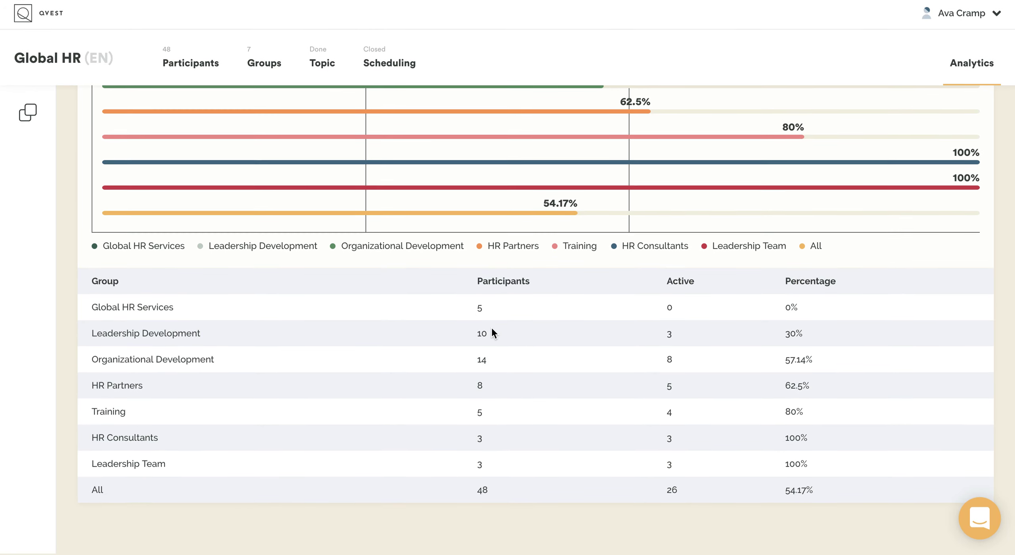
scroll(491, 333, up, 1)
scroll(490, 333, up, 10)
scroll(492, 333, up, 4)
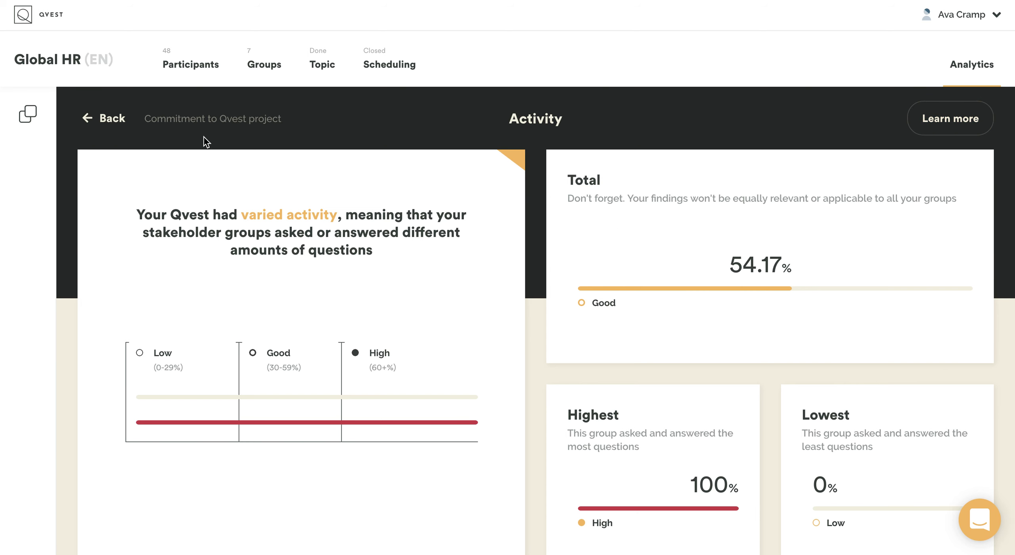
Go back from the Activity details to the Global HR analytics overview cards
click(112, 120)
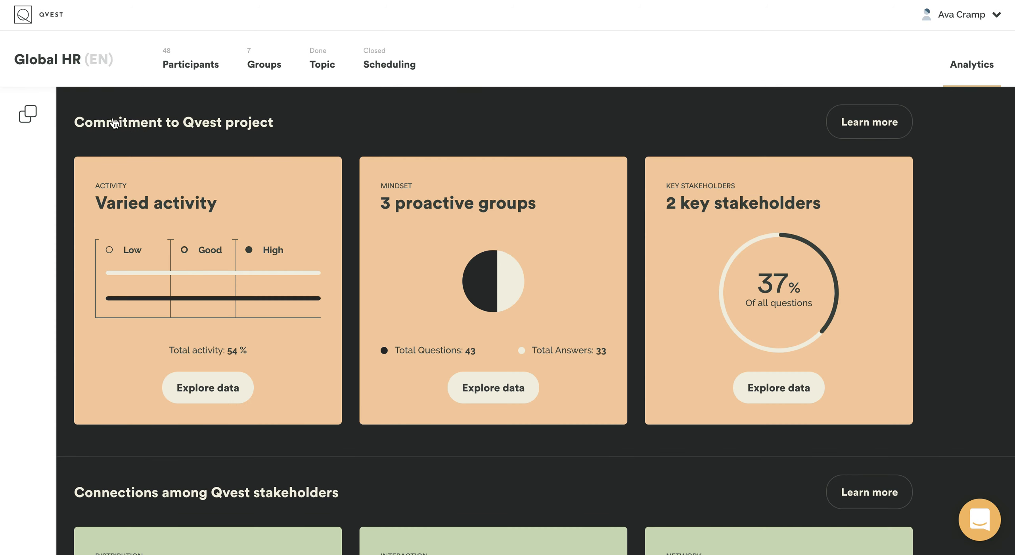
scroll(320, 251, down, 2)
scroll(319, 250, down, 2)
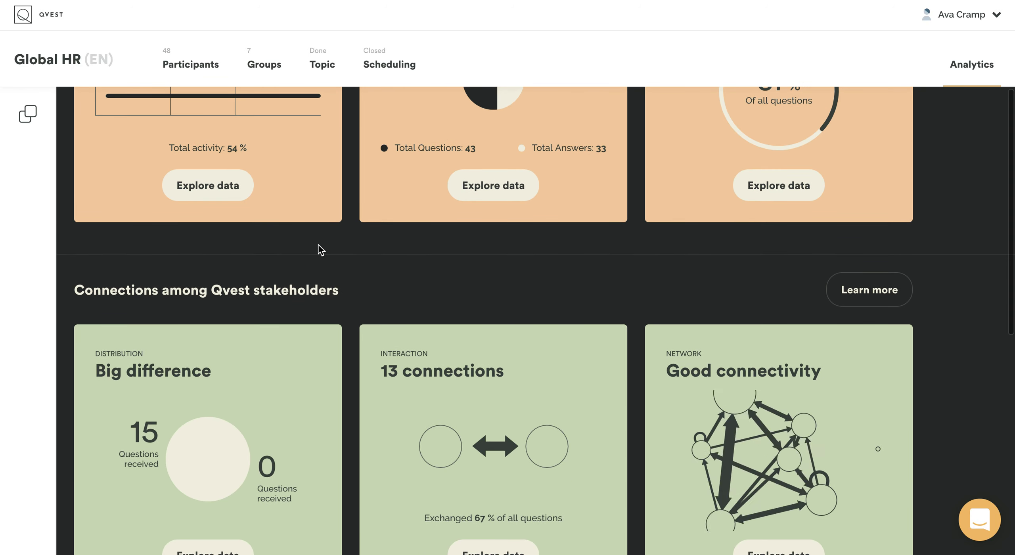
scroll(319, 250, down, 2)
scroll(381, 259, down, 2)
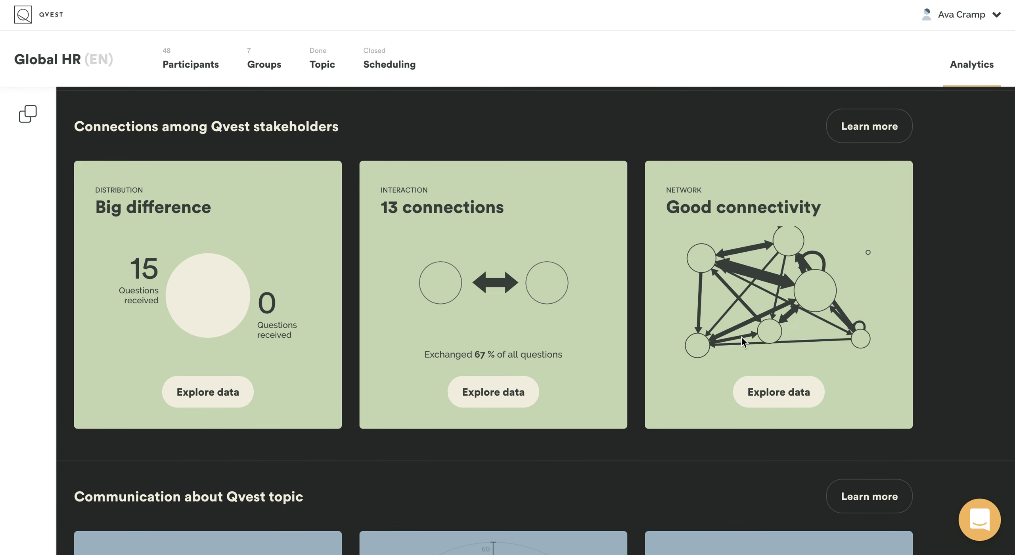
Open Explore data on the Good connectivity card to view the Network details
click(771, 393)
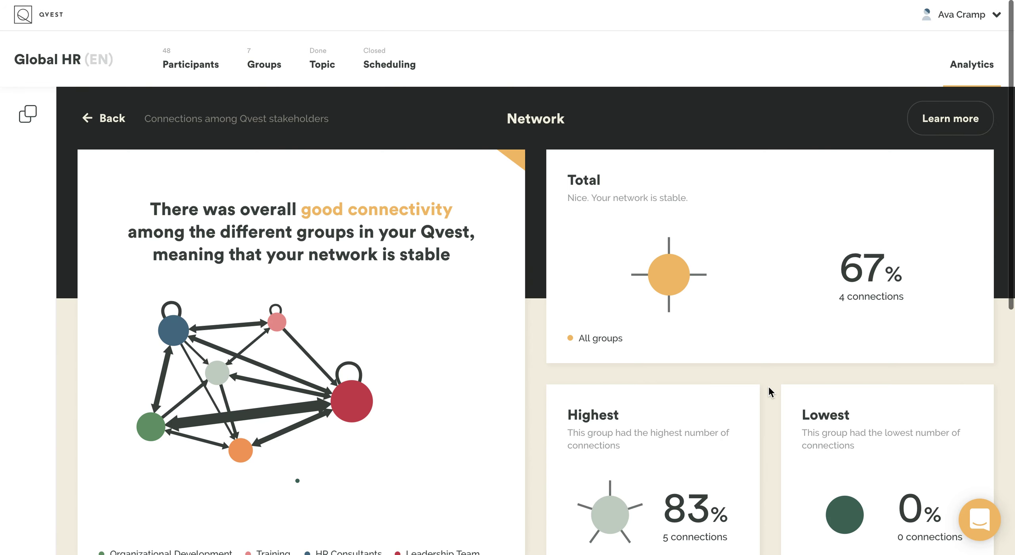
scroll(606, 359, down, 2)
scroll(606, 360, down, 4)
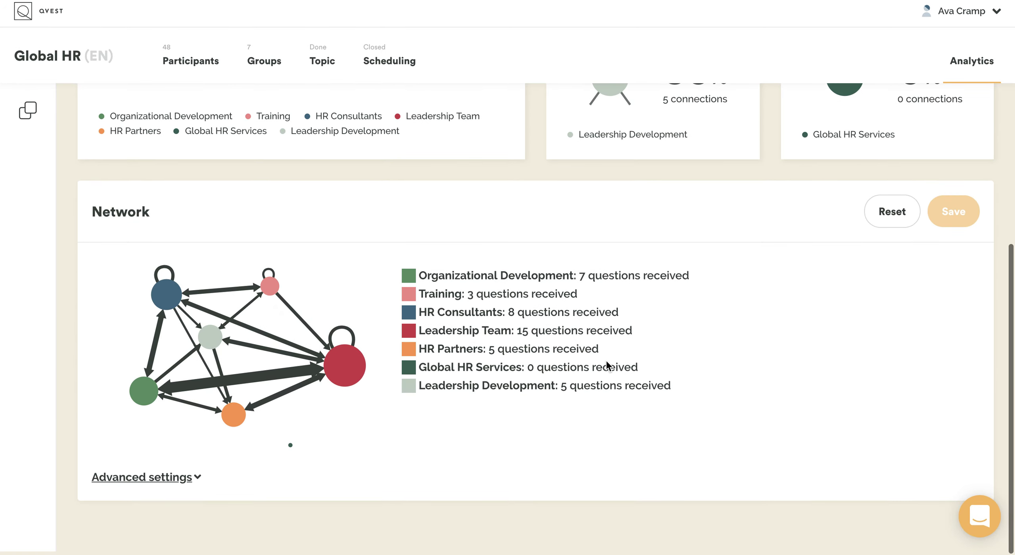
scroll(607, 360, up, 3)
scroll(606, 358, up, 2)
scroll(606, 359, up, 2)
scroll(606, 367, up, 1)
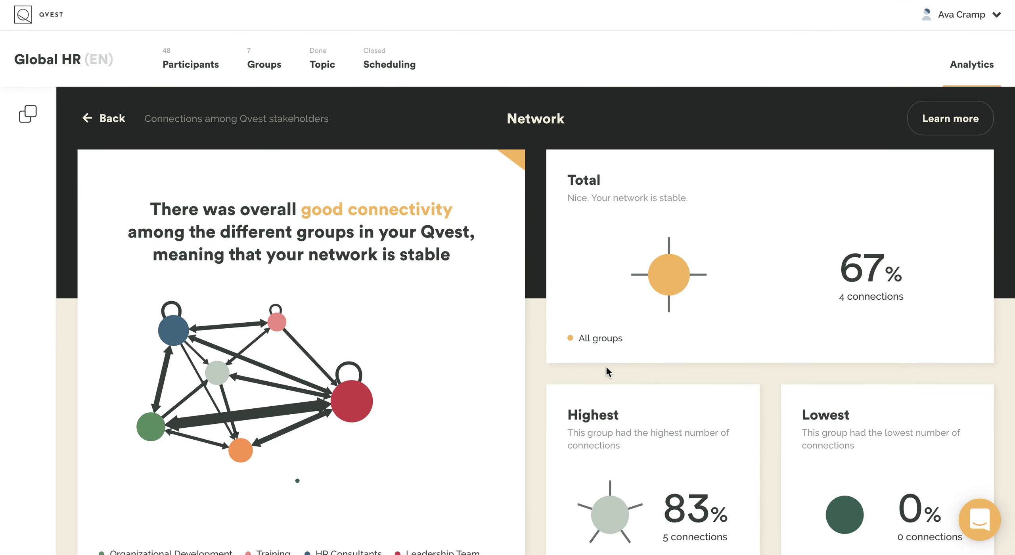